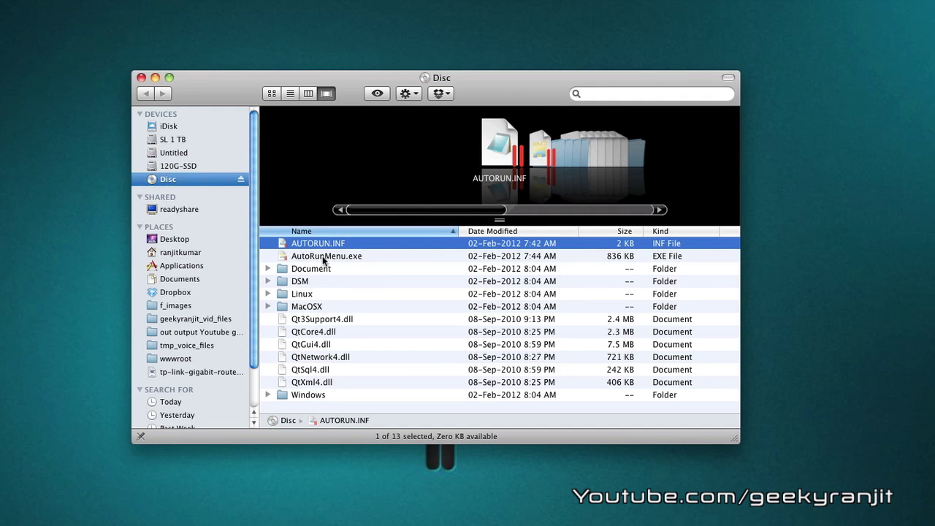
# Mount SYNOLOGY-Assistant-3.2-1920.dmg from the disc's MacOSX folder and start Synology Assistant to find DiskStation.
pyautogui.click(314, 307)
pyautogui.doubleClick(313, 306)
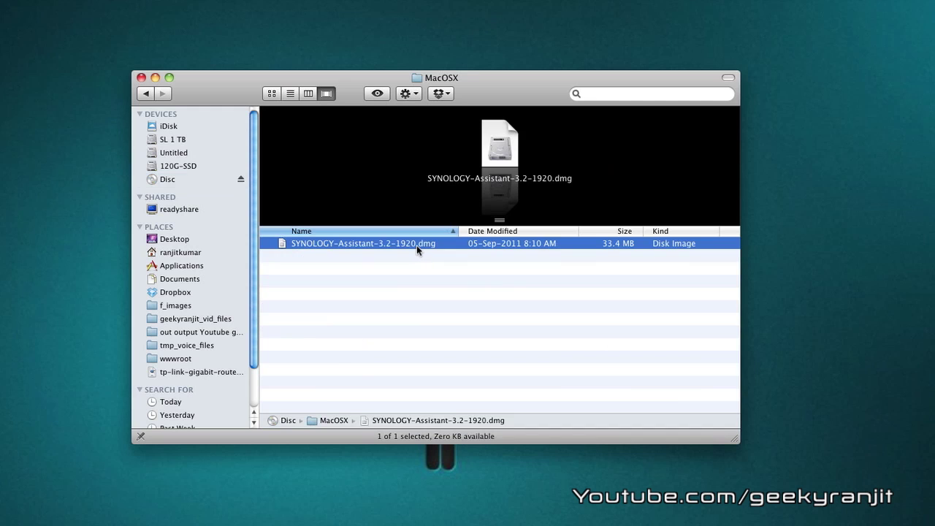
pyautogui.doubleClick(387, 244)
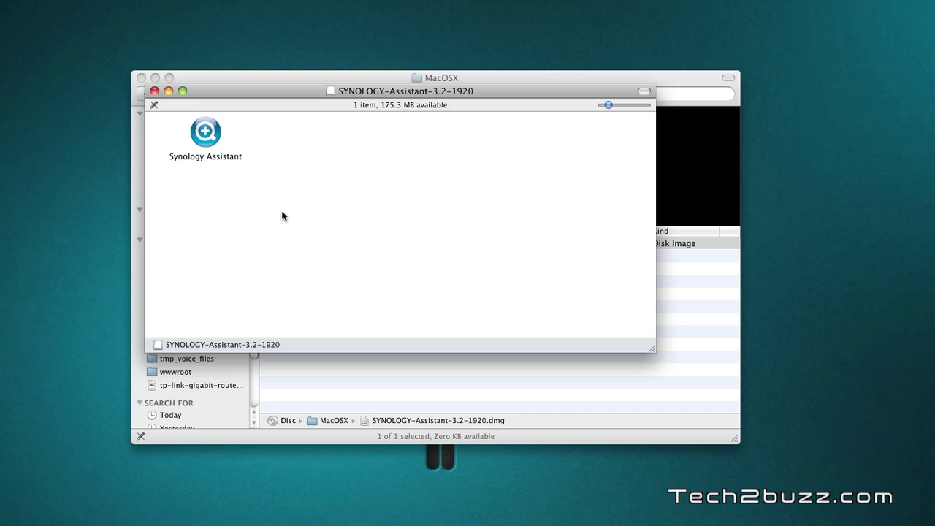
pyautogui.doubleClick(209, 135)
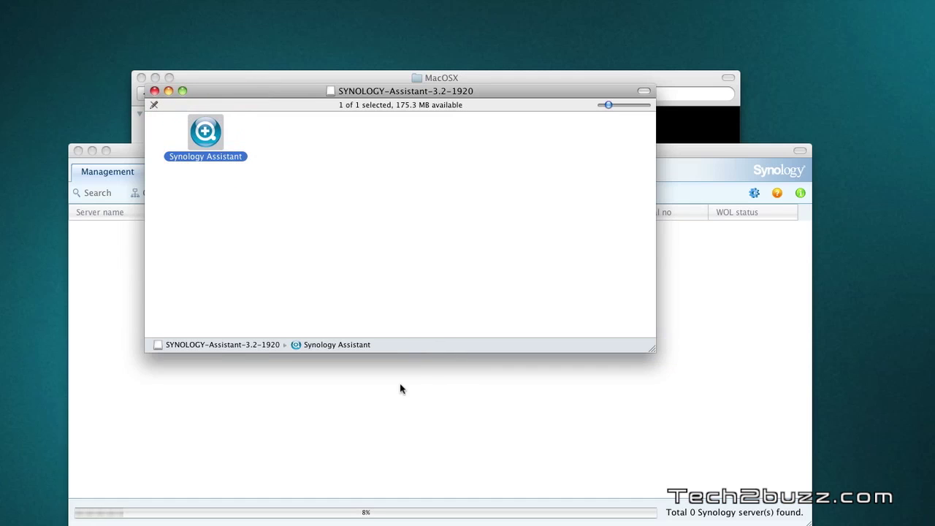
pyautogui.click(400, 389)
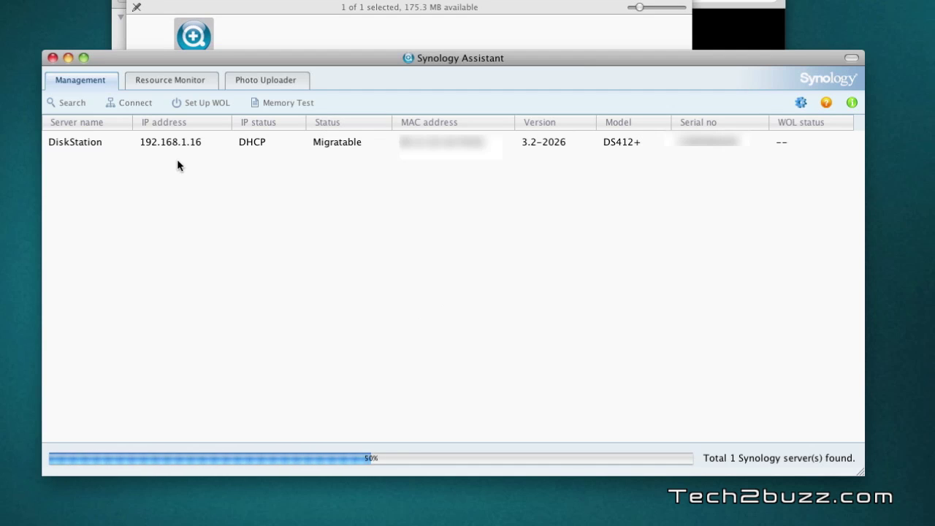
# Start setup for DiskStation at 192.168.1.16 using DSM_DS412+_2198.pat from Downloads.
pyautogui.click(140, 143)
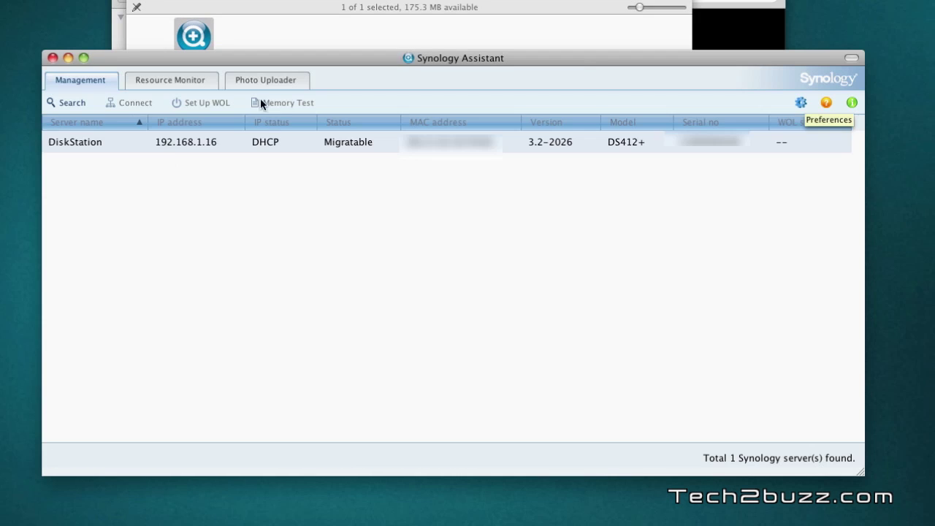
pyautogui.doubleClick(167, 145)
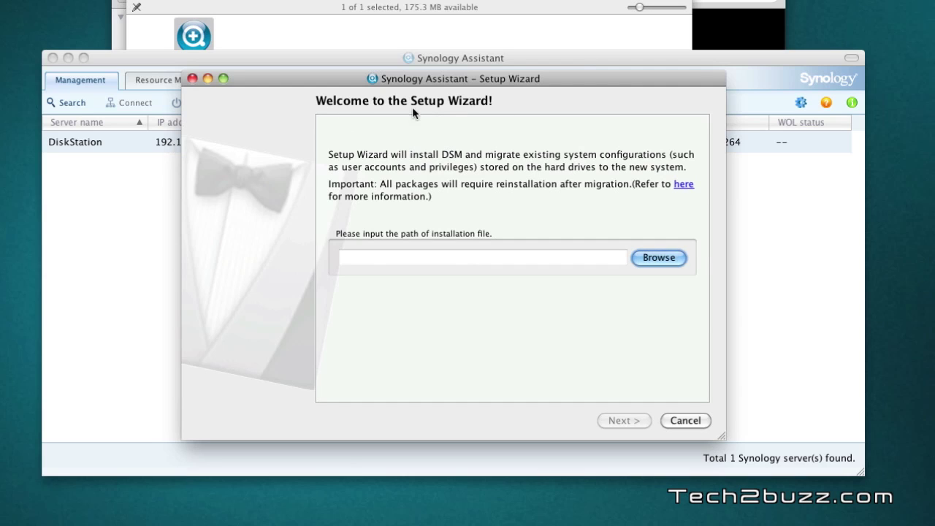
pyautogui.click(657, 258)
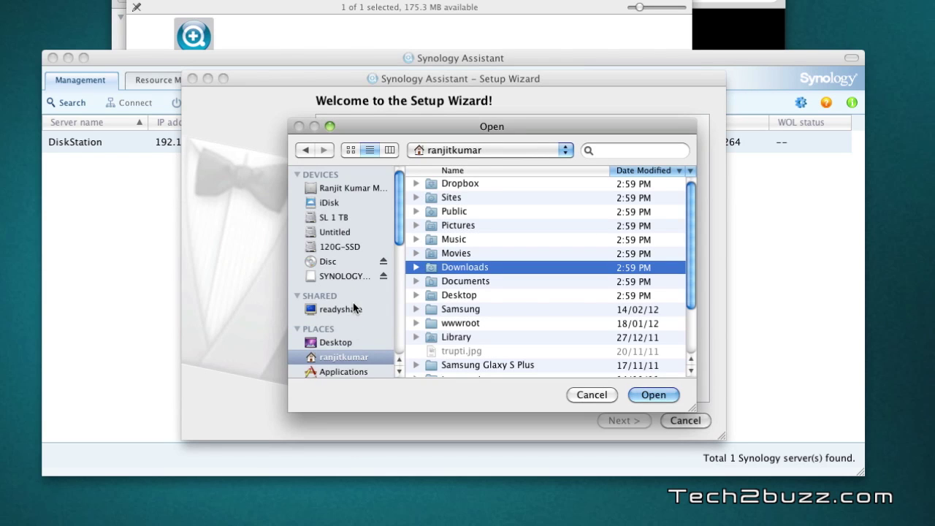
pyautogui.scroll(-2, 355, 321)
pyautogui.press('Return')
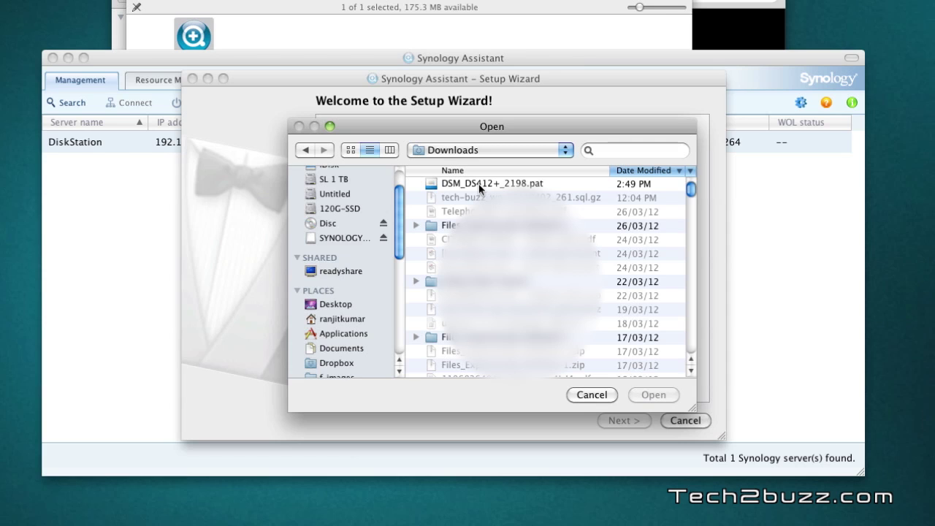
pyautogui.doubleClick(479, 183)
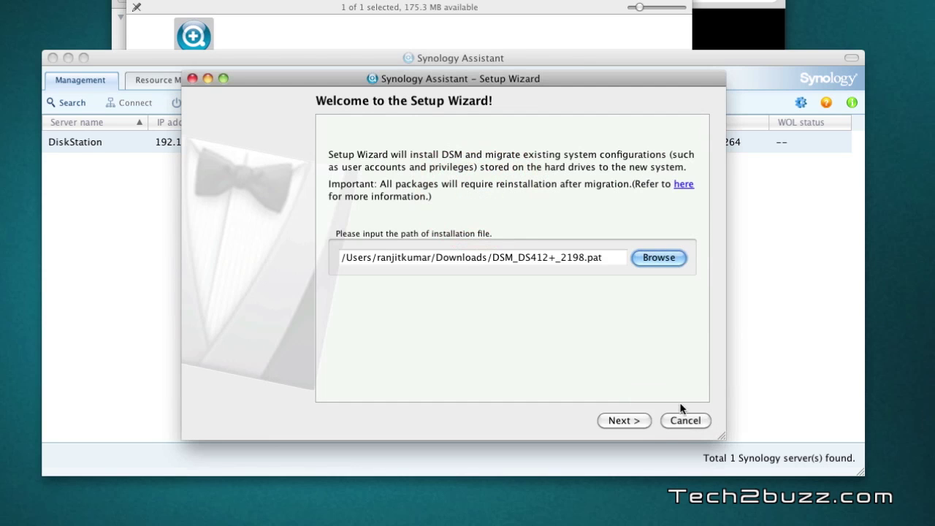
pyautogui.click(642, 422)
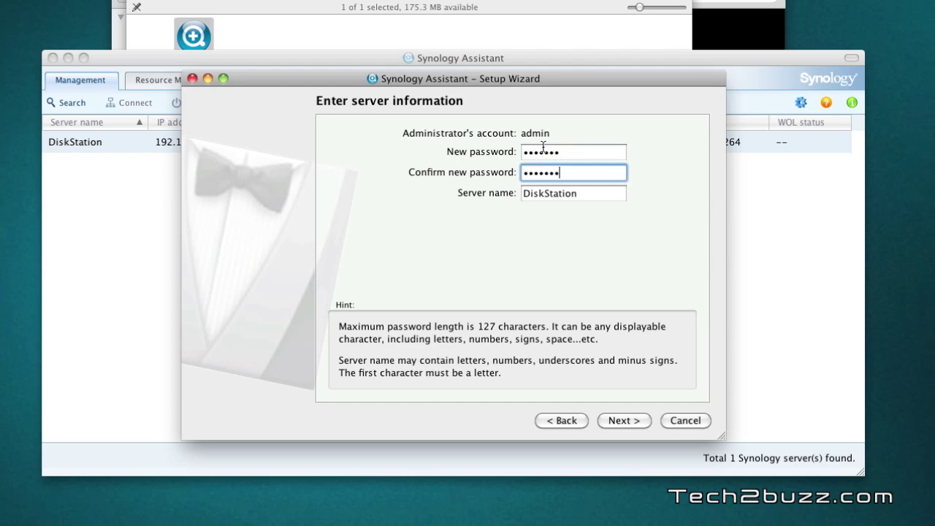
# Name the server DS412, deleting the '+' rejected by the invalid-characters alert.
pyautogui.press('Tab')
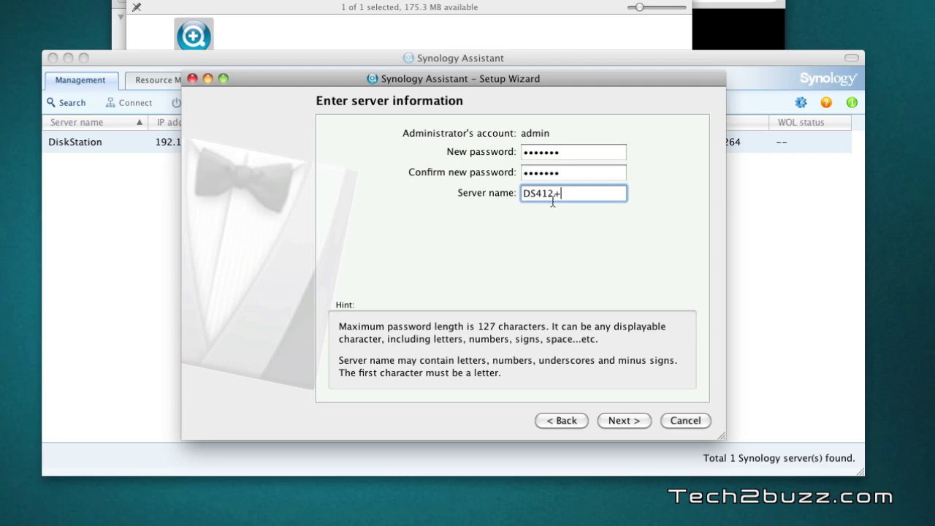
pyautogui.click(626, 420)
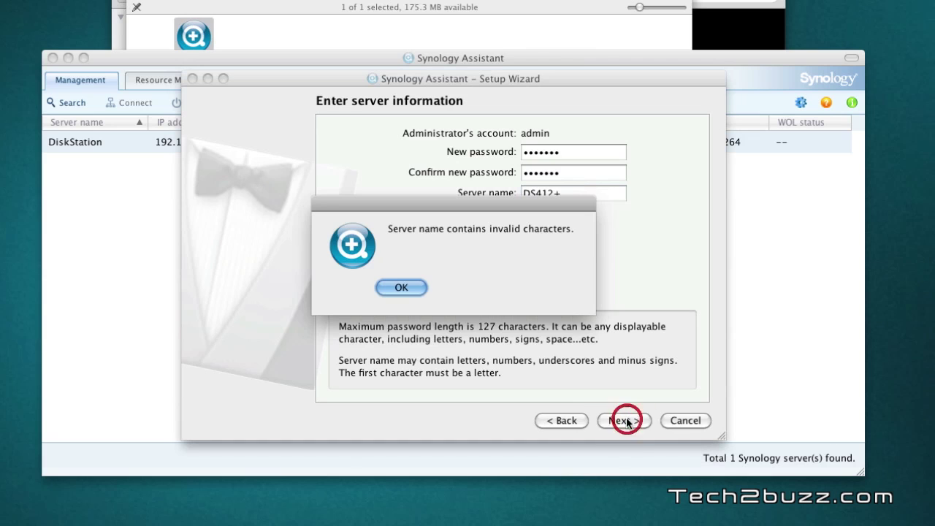
pyautogui.click(392, 292)
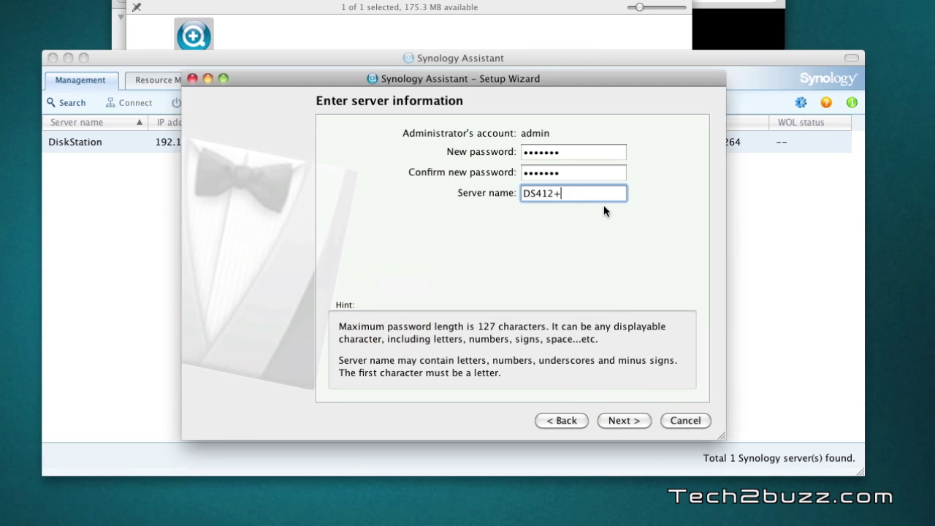
pyautogui.press('BackSpace')
# Use manual IP 192.168.1.110 with default gateway 192.168.1.1 and start the DSM installation.
pyautogui.click(624, 420)
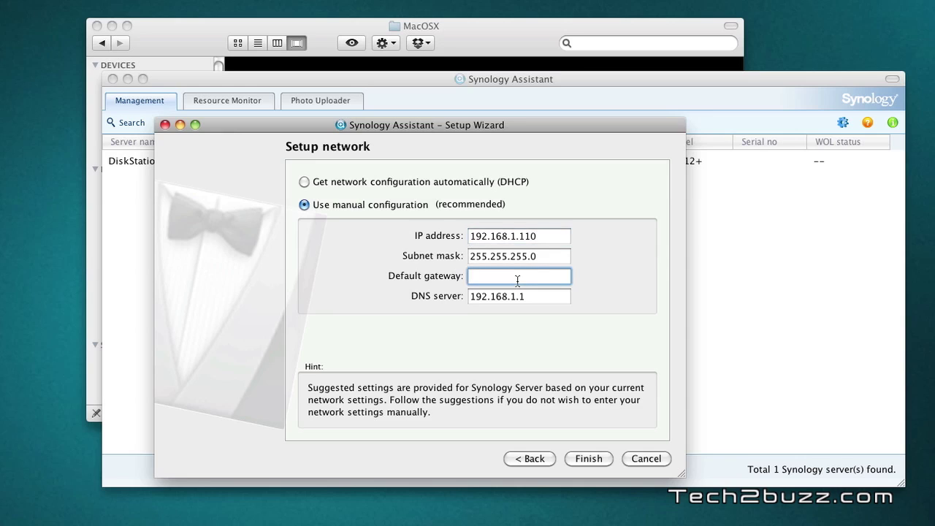
pyautogui.write('192.168.1.1')
pyautogui.click(584, 459)
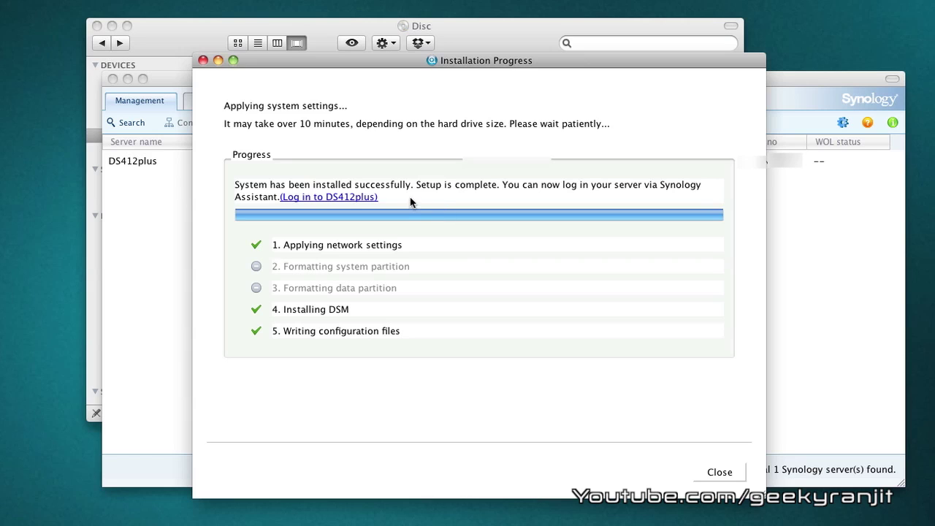
# Open the DS412plus login page once DSM 4.0-2198 reports a successful install.
pyautogui.click(318, 197)
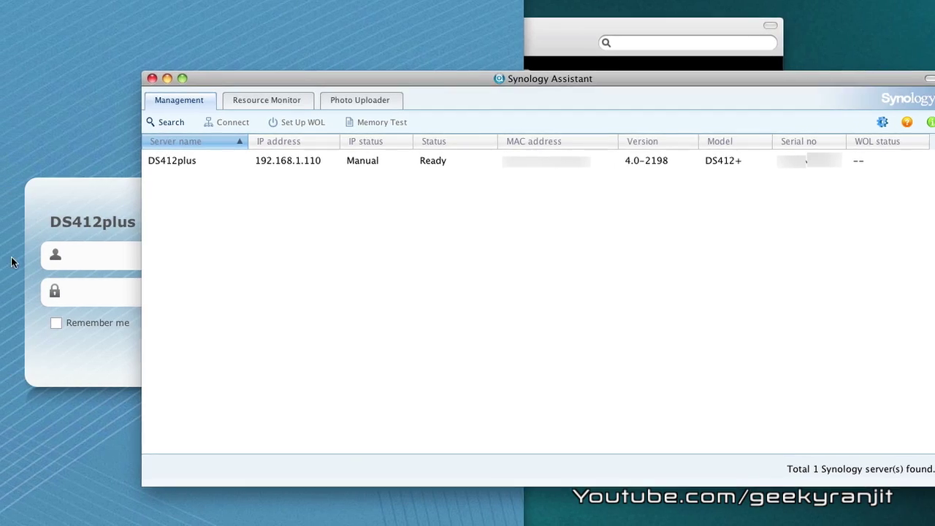
# Log in to DSM with username admin and the account password.
pyautogui.click(77, 255)
pyautogui.write('admin')
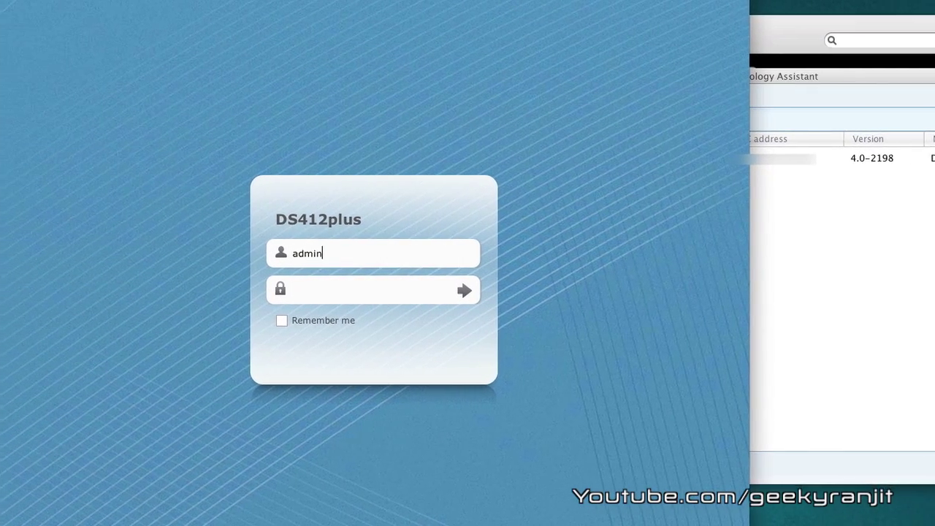
pyautogui.press('Tab')
pyautogui.write('•••••••')
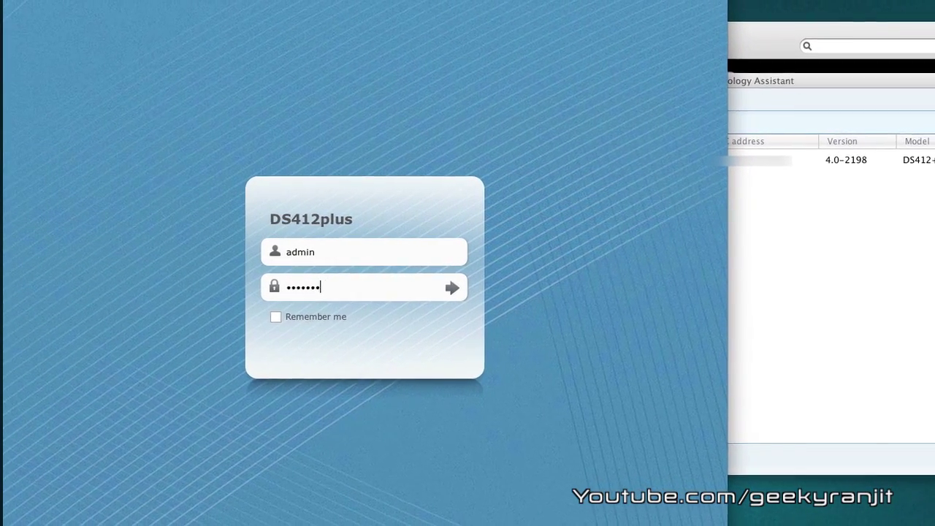
pyautogui.write('••')
pyautogui.press('Return')
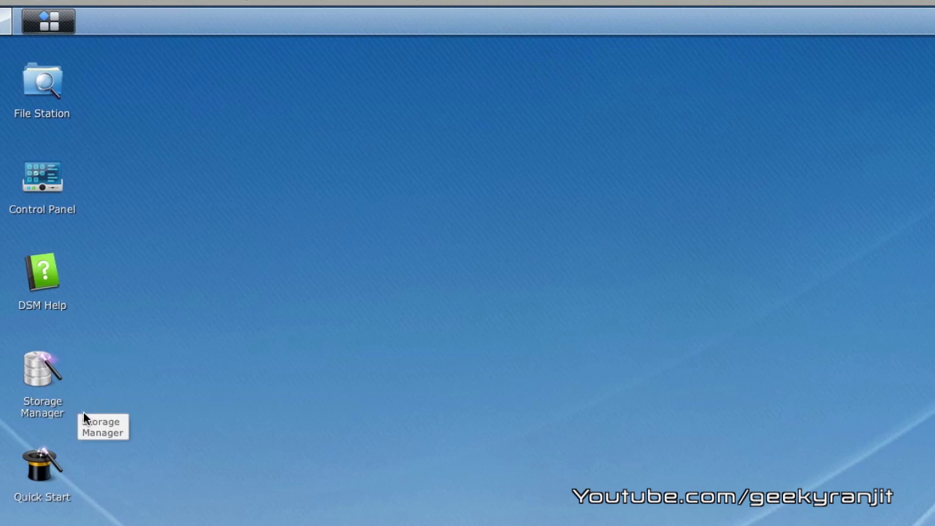
pyautogui.click(43, 385)
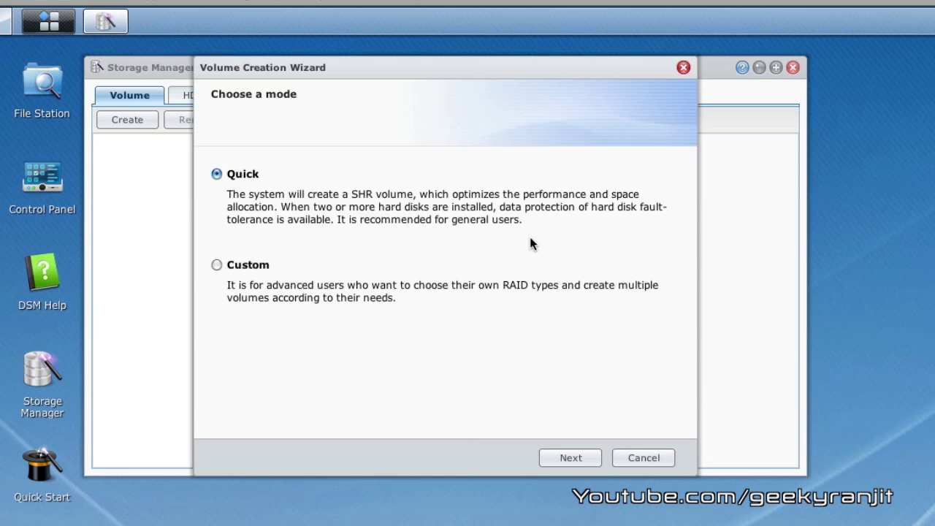
# Create a Quick SHR volume on Disks 1–3, accepting the erase warning and skipping the disk check.
pyautogui.click(551, 465)
pyautogui.click(552, 464)
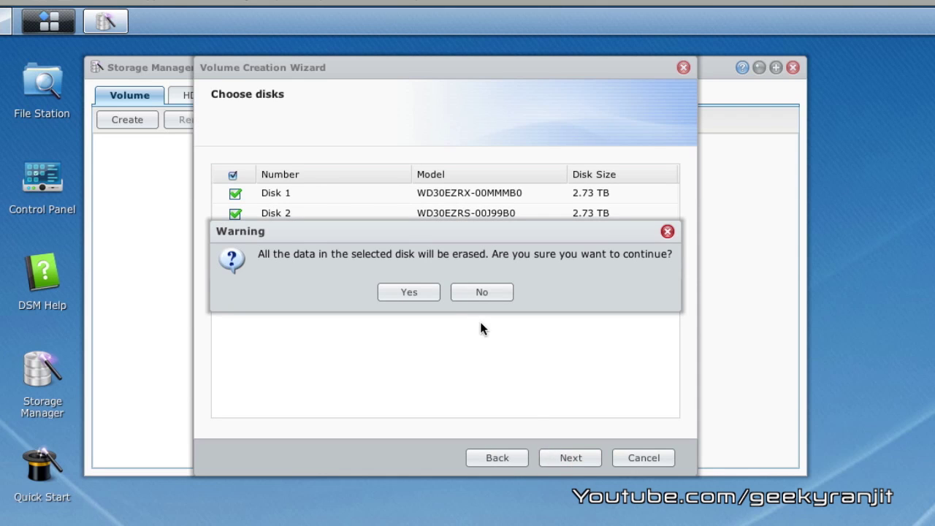
pyautogui.moveTo(412, 227); pyautogui.dragTo(422, 301)
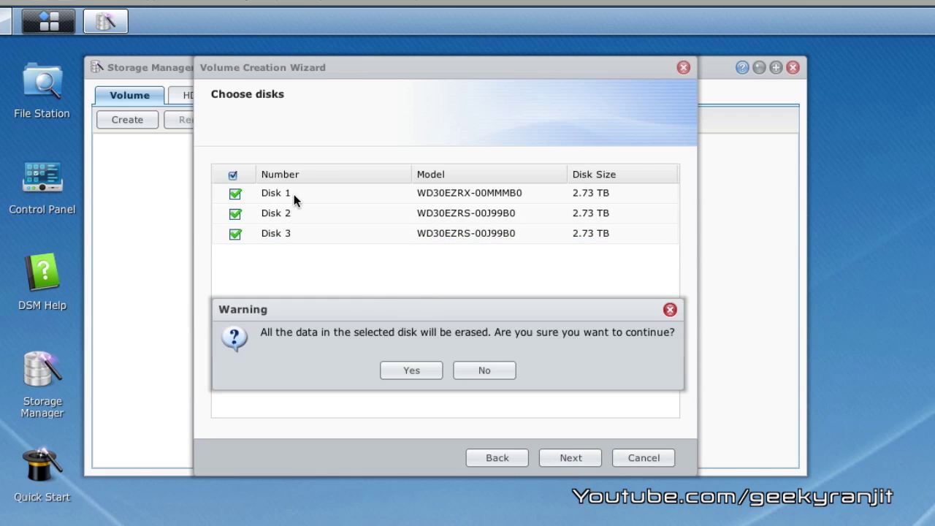
pyautogui.click(410, 373)
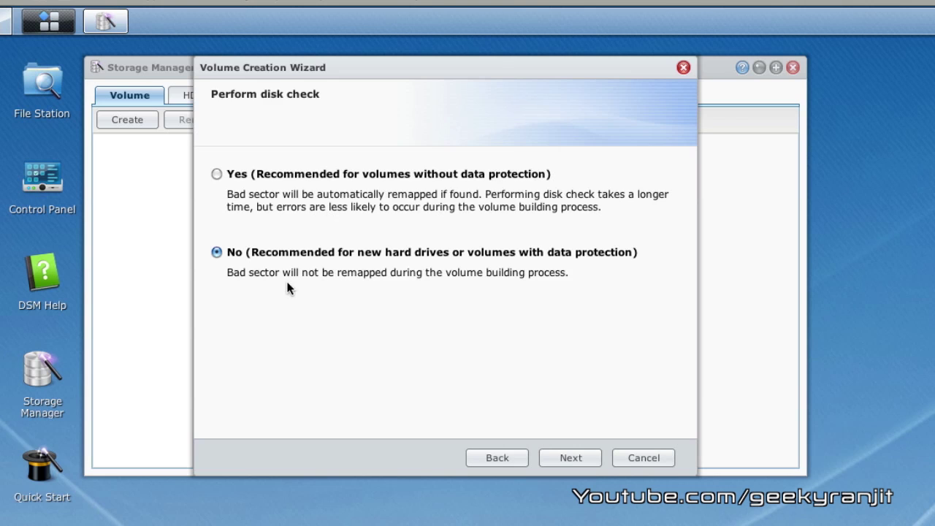
pyautogui.click(586, 456)
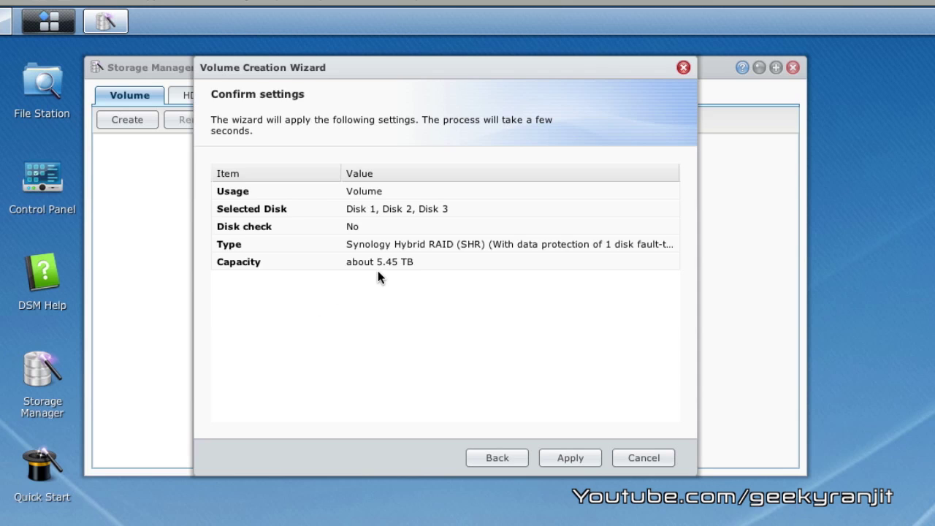
pyautogui.click(569, 460)
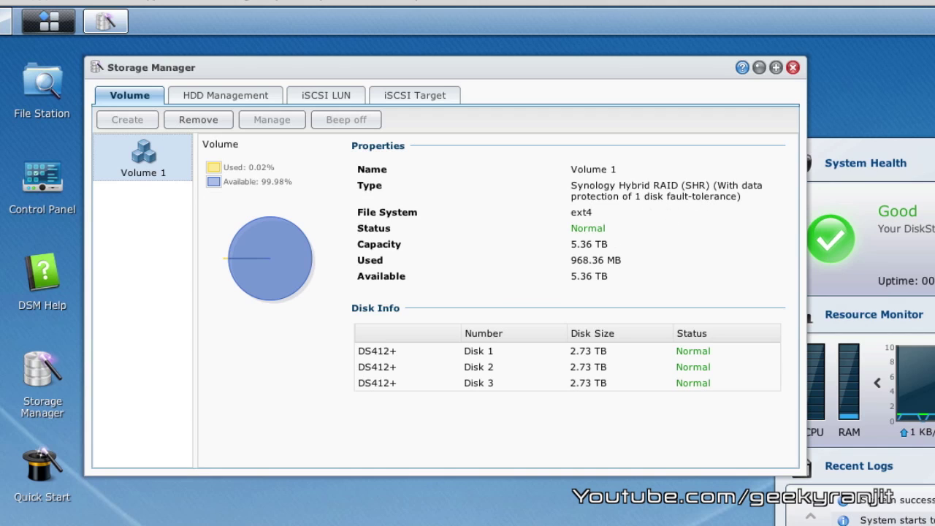
# Launch File Station after Volume 1 finishes building as a 5.36 TB SHR volume.
pyautogui.click(35, 93)
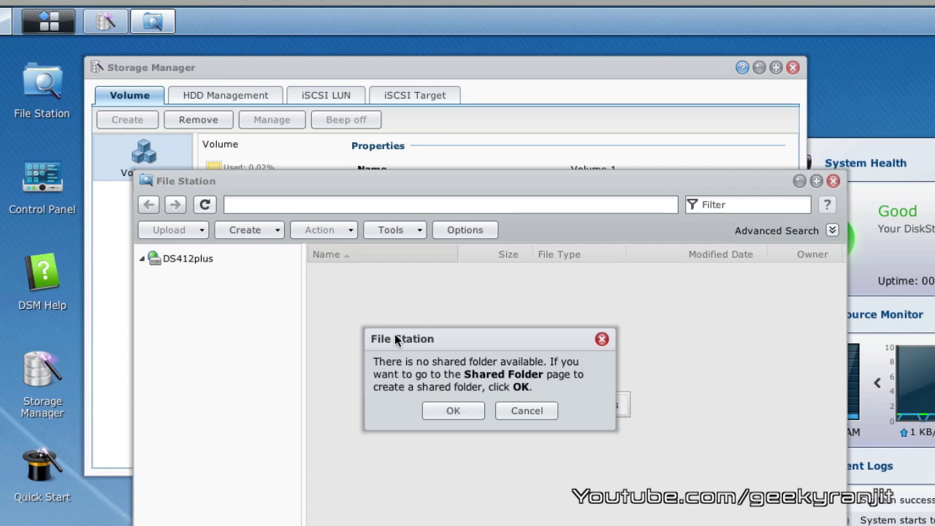
# Start a new shared folder in Control Panel and enter the name Media.
pyautogui.click(453, 411)
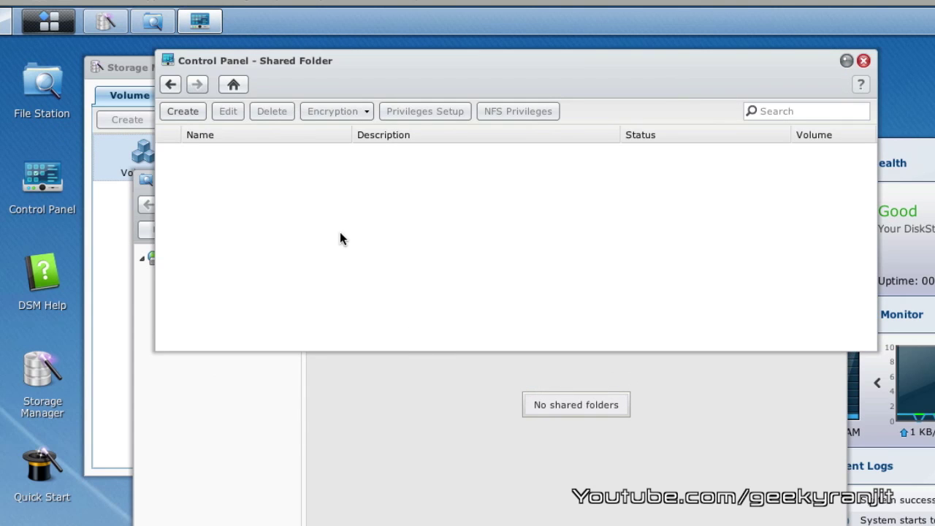
pyautogui.click(186, 114)
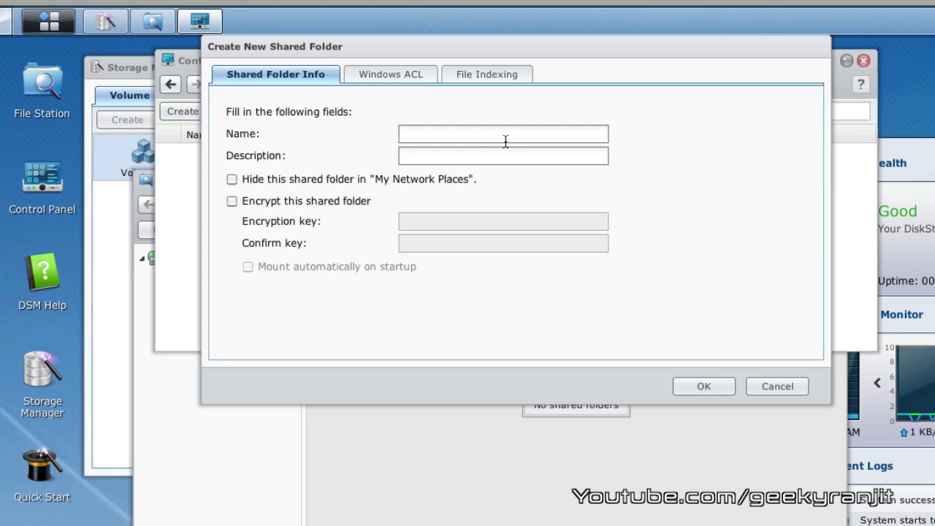
pyautogui.click(505, 141)
pyautogui.write('Media')
# Create the Media folder and save Read/Write privileges for admin, allowing the Java applet.
pyautogui.click(702, 388)
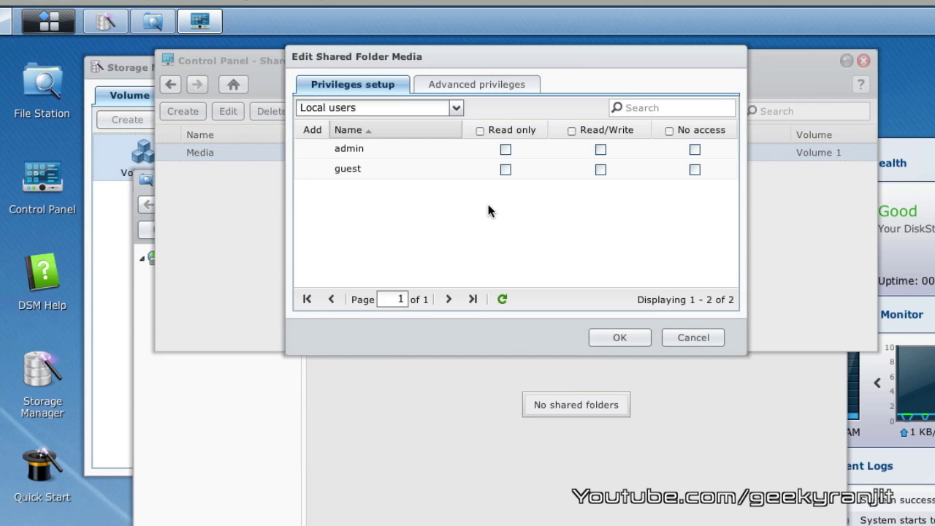
pyautogui.click(600, 150)
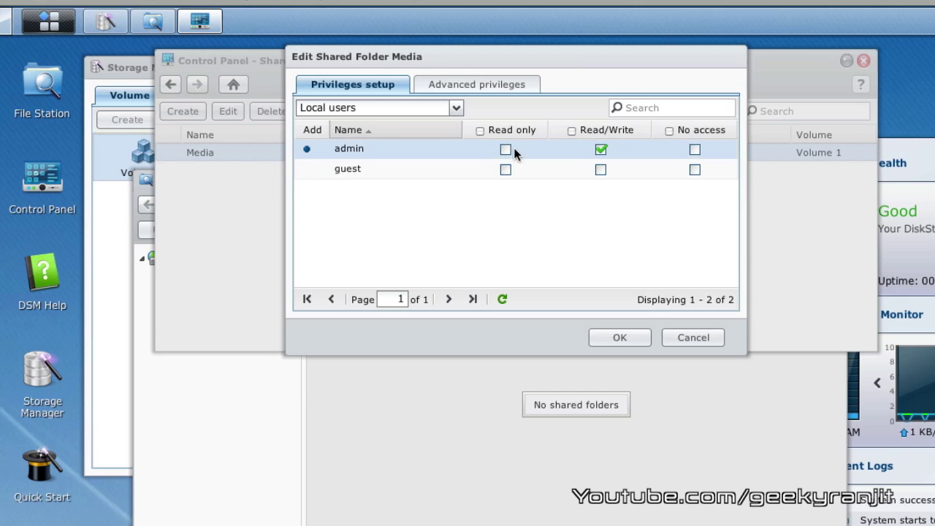
pyautogui.click(506, 150)
pyautogui.click(600, 150)
pyautogui.click(601, 149)
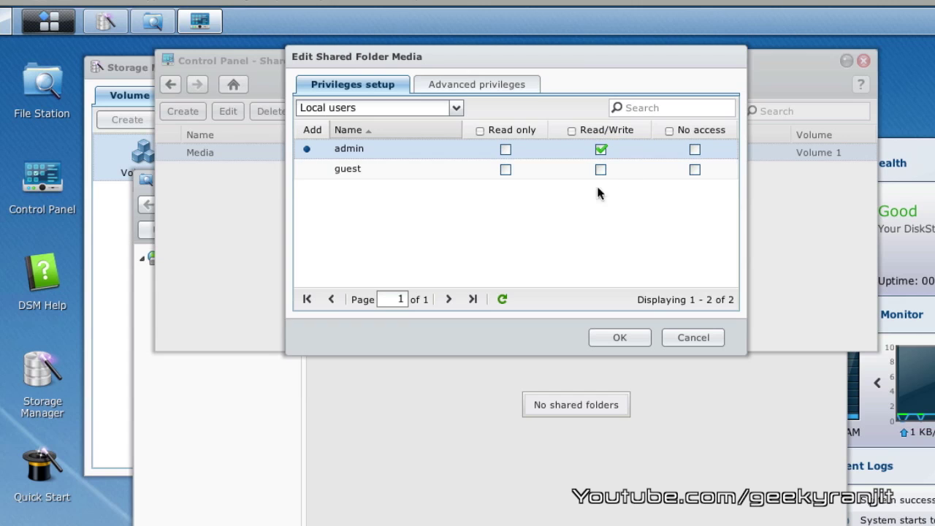
pyautogui.click(628, 340)
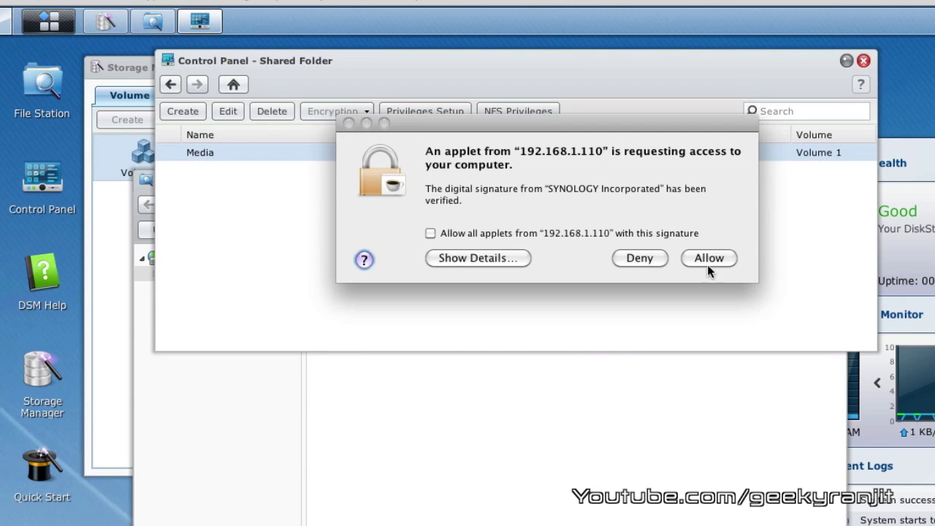
pyautogui.click(707, 258)
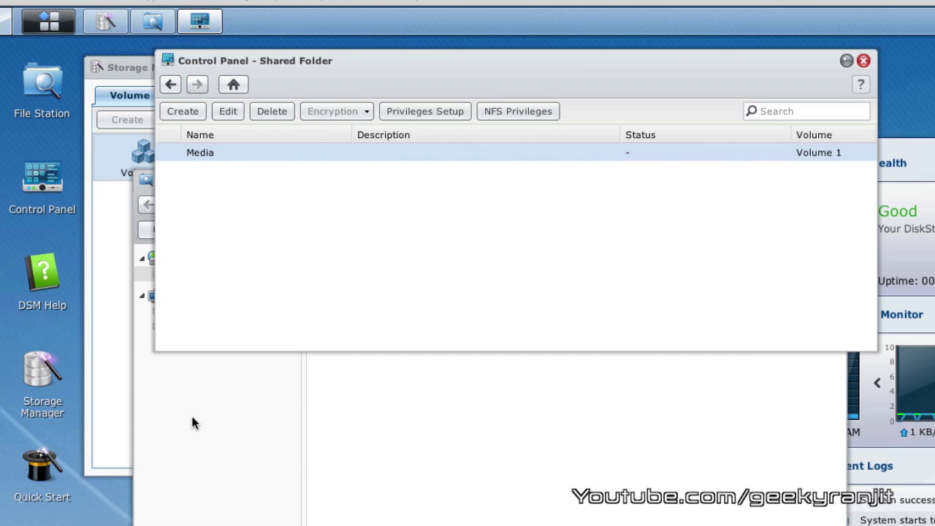
pyautogui.click(56, 25)
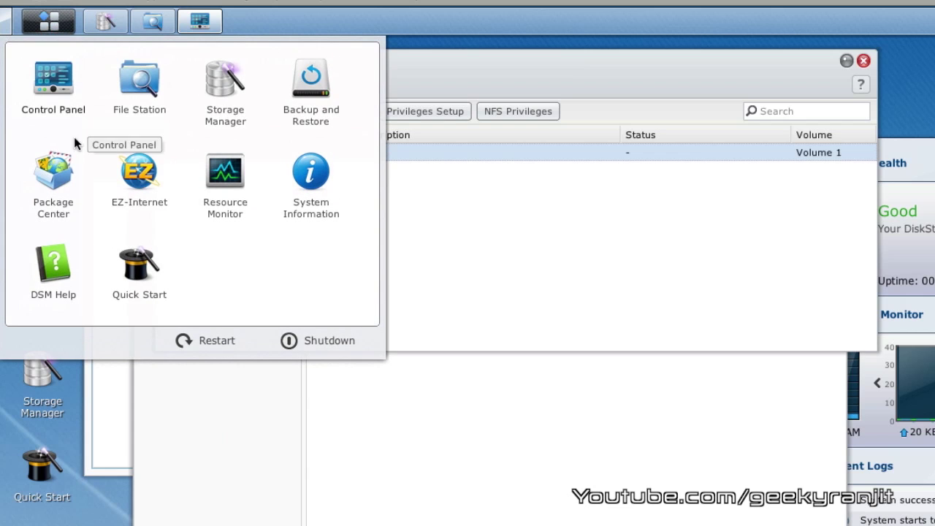
# Review the user accounts list in Control Panel, close it, and launch Package Center.
pyautogui.click(54, 79)
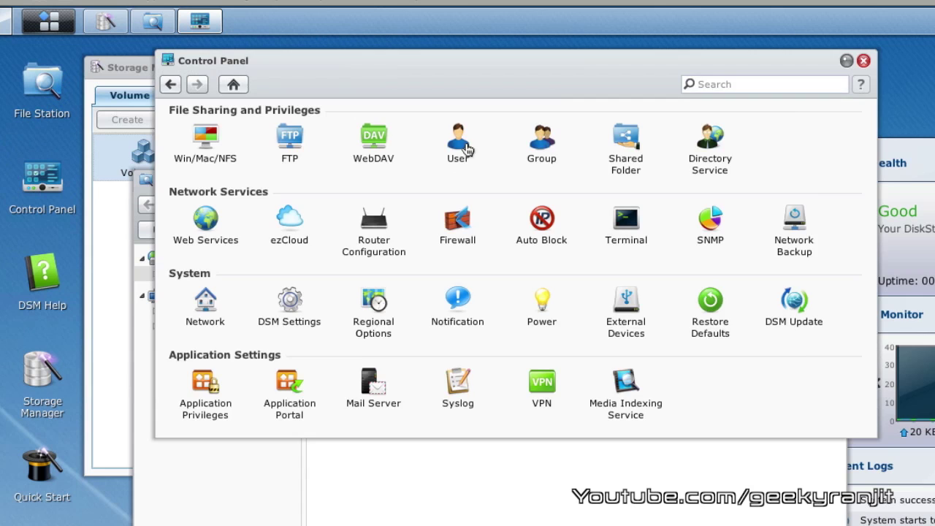
pyautogui.click(464, 146)
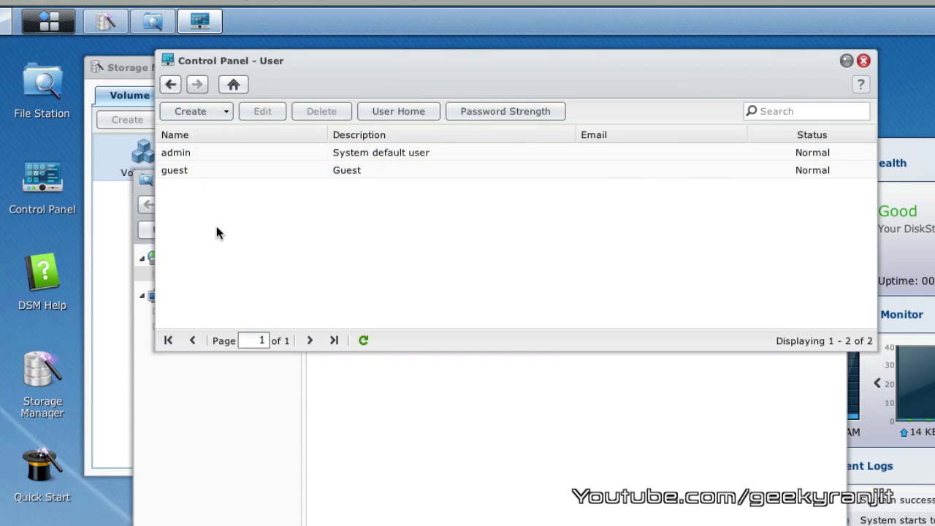
pyautogui.click(864, 63)
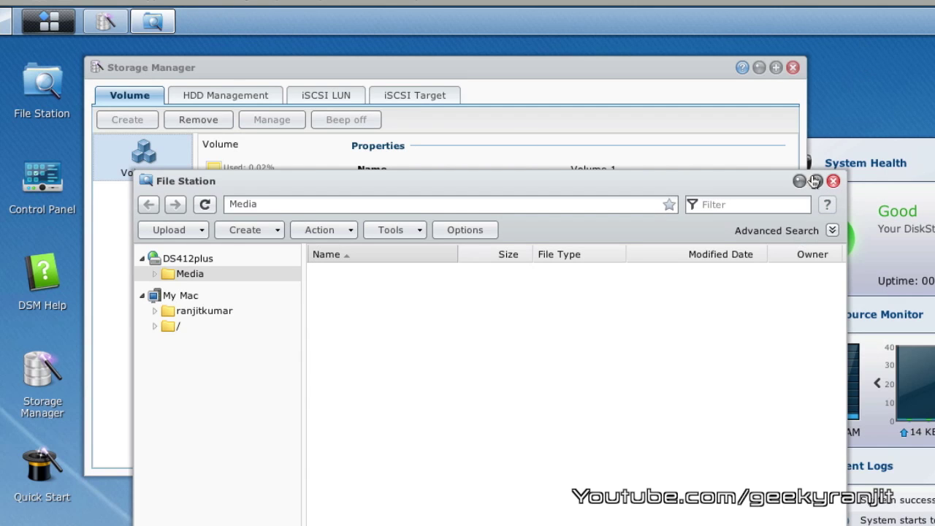
pyautogui.click(33, 29)
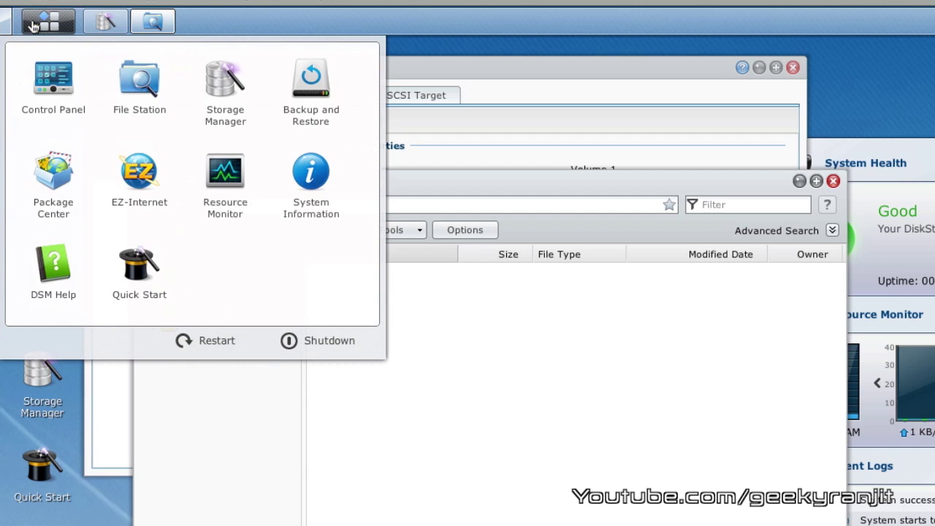
pyautogui.click(43, 169)
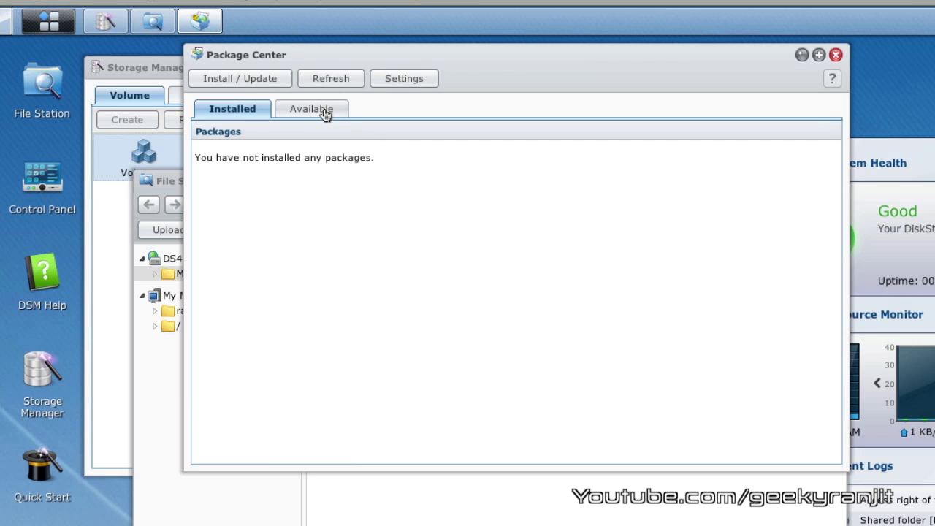
# Browse the Available packages list, close Package Center, and switch to Finder.
pyautogui.click(321, 110)
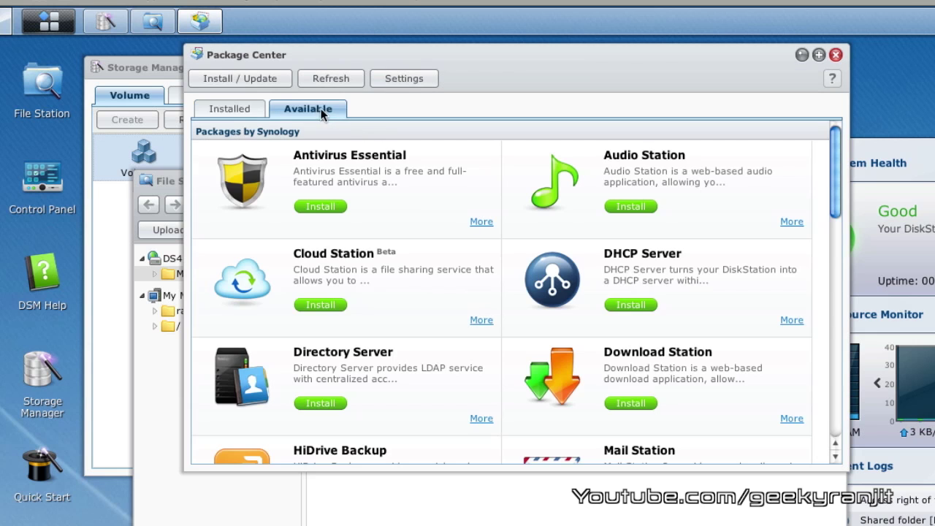
pyautogui.moveTo(835, 166); pyautogui.dragTo(826, 95)
pyautogui.scroll(-10, 827, 160)
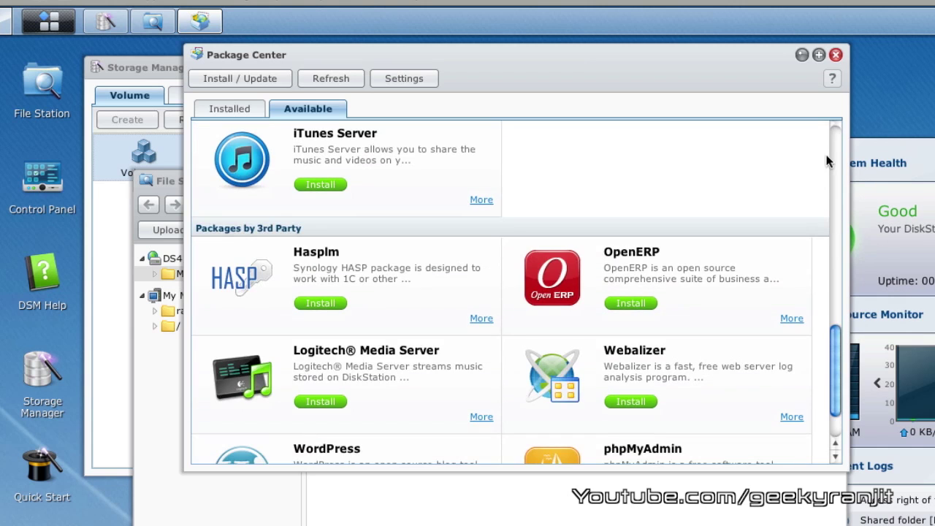
pyautogui.click(838, 56)
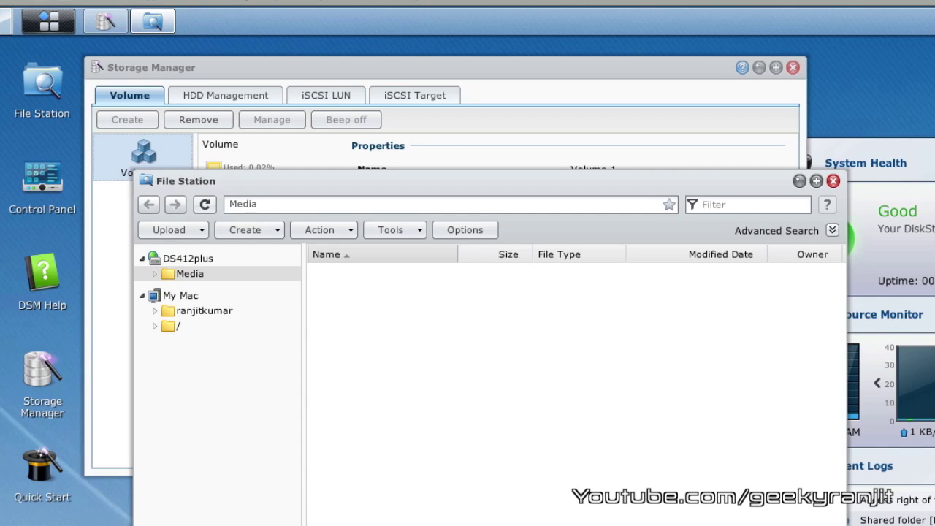
pyautogui.press('super+Tab')
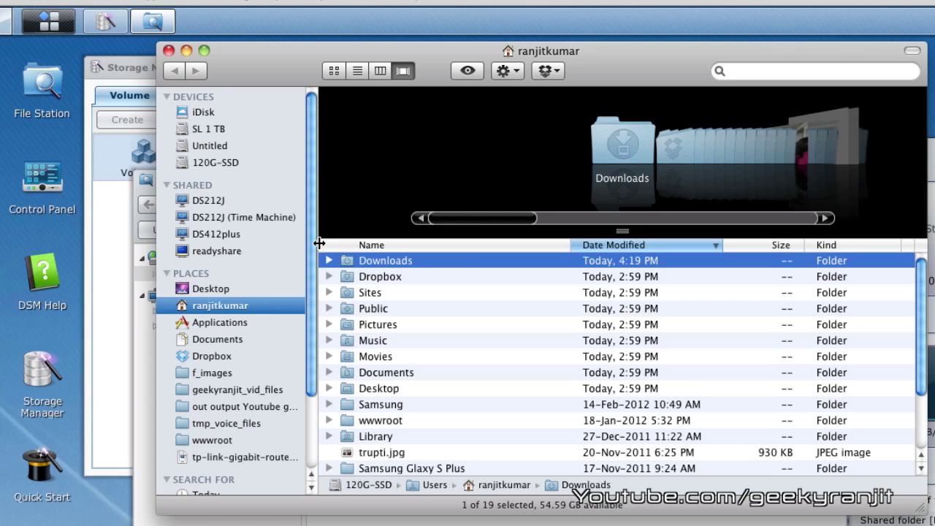
# Choose DS412plus under Shared in Finder and set the login user name to admin.
pyautogui.click(212, 233)
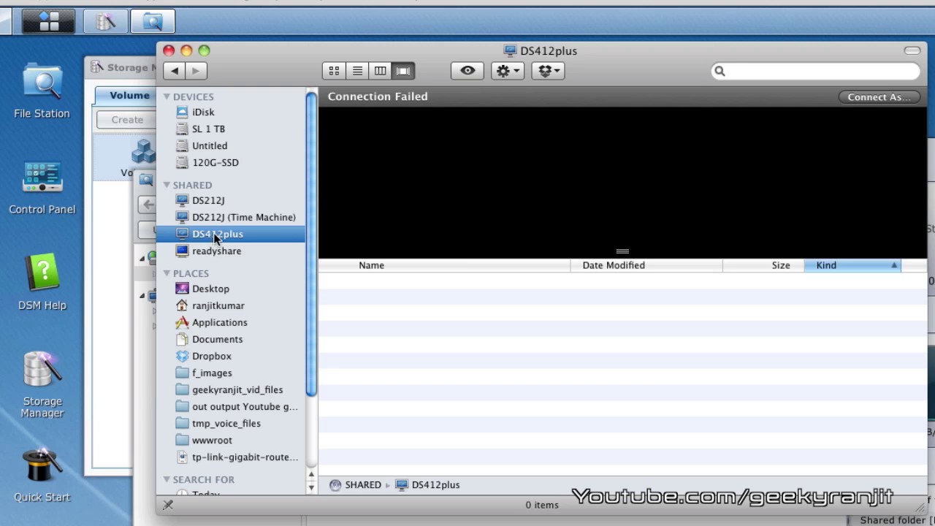
pyautogui.click(887, 101)
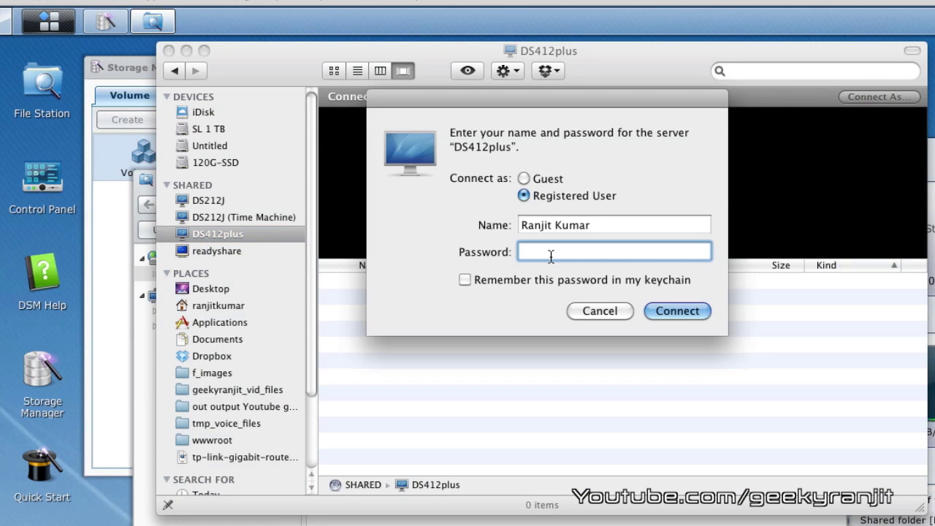
pyautogui.click(581, 225)
pyautogui.moveTo(592, 225); pyautogui.dragTo(561, 225)
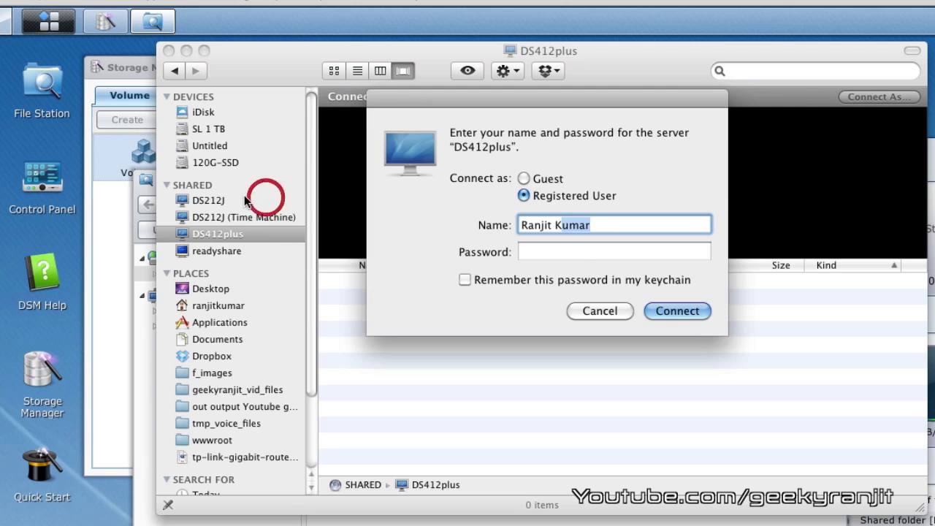
pyautogui.press('BackSpace')
pyautogui.press('BackSpace')
pyautogui.press('BackSpace')
pyautogui.press('BackSpace')
pyautogui.press('BackSpace')
pyautogui.press('BackSpace')
pyautogui.press('BackSpace')
pyautogui.press('BackSpace')
pyautogui.press('BackSpace')
pyautogui.write('admin')
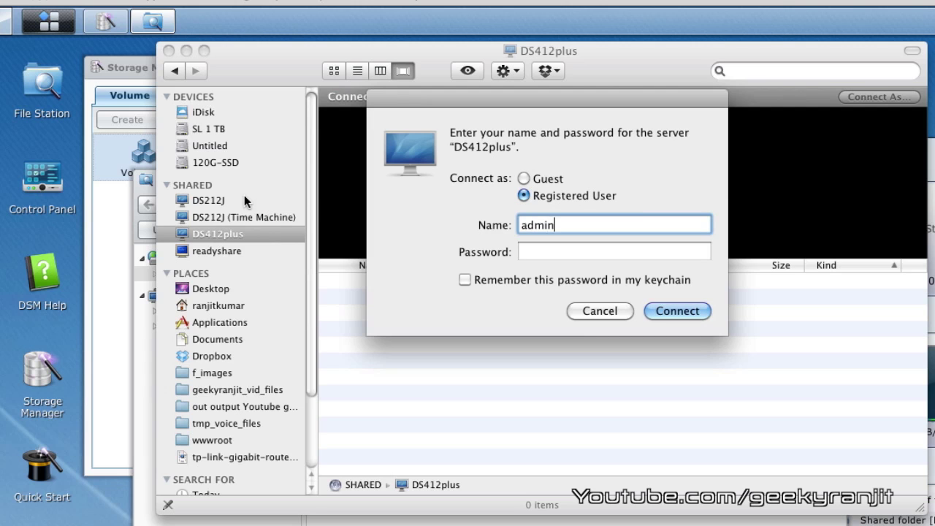
# Enter the admin password, connect, and open the Media shared folder.
pyautogui.press('Tab')
pyautogui.write('••••••••••')
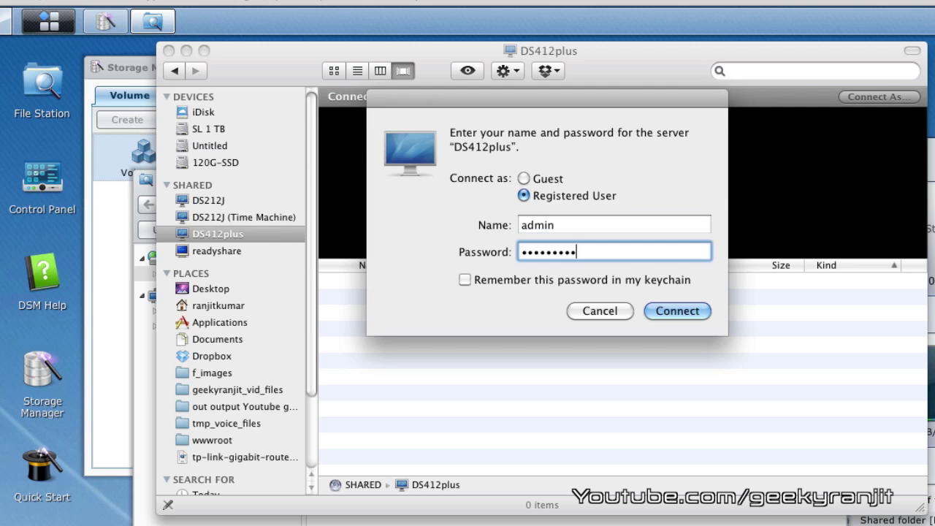
pyautogui.press('Return')
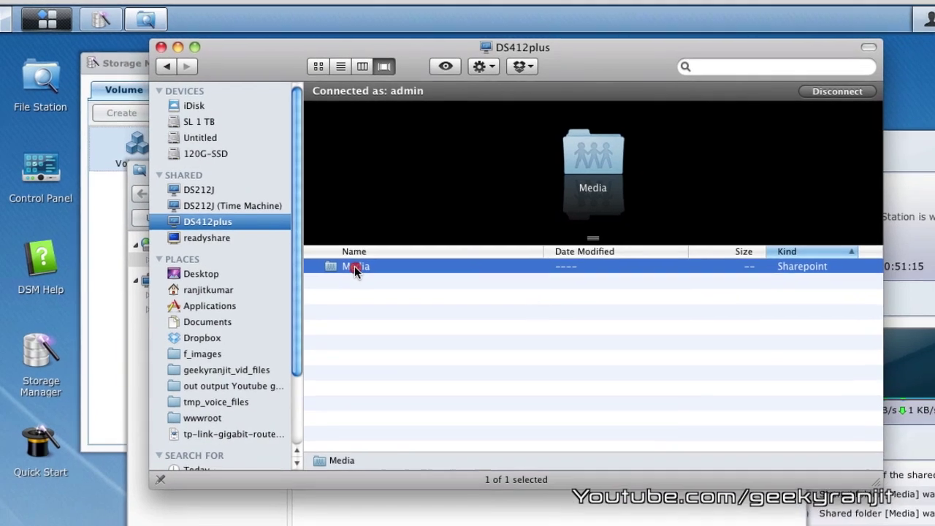
pyautogui.doubleClick(380, 281)
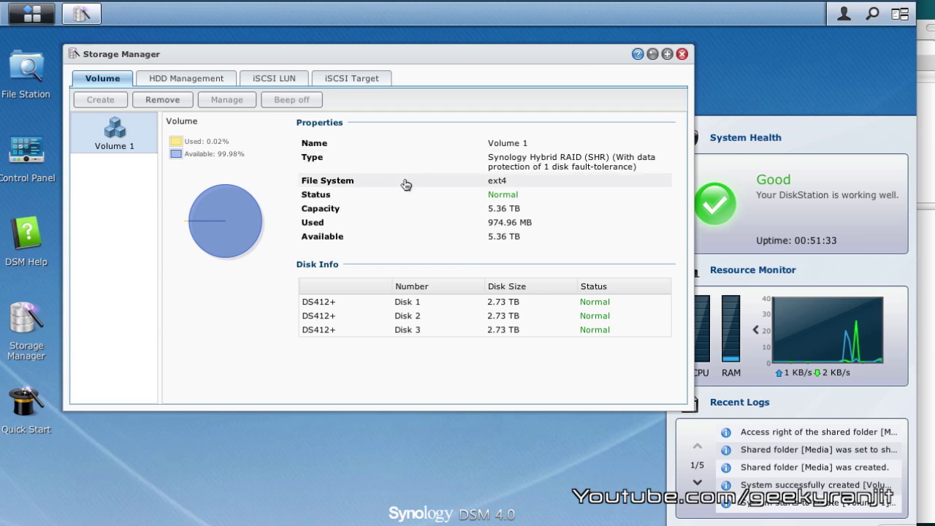
pyautogui.moveTo(549, 57)
pyautogui.mouseDown()
pyautogui.moveTo(616, 50)
pyautogui.moveTo(562, 51)
pyautogui.mouseUp()
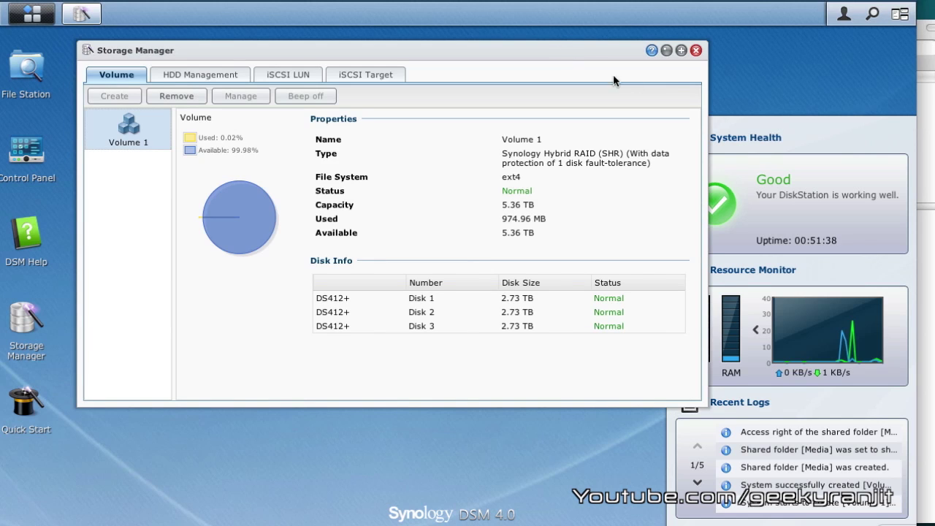